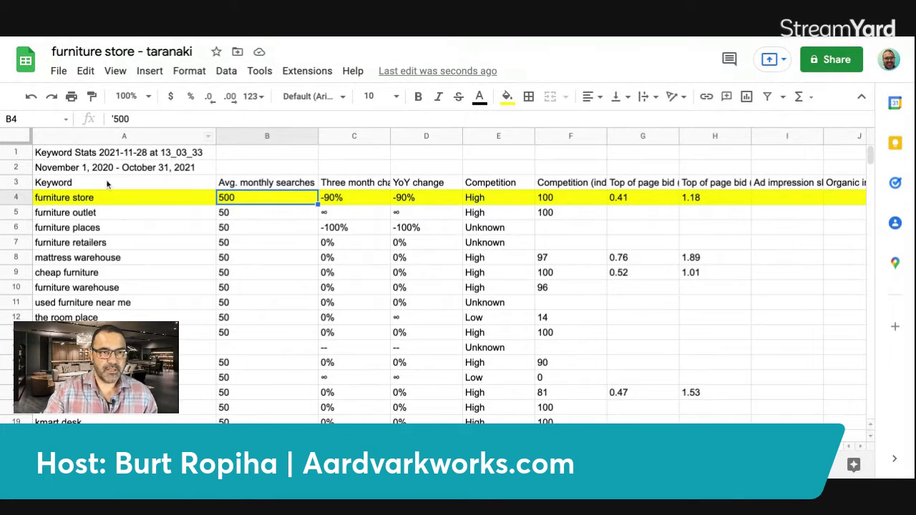
- Select the full text of the "furniture store" keyword in cell A4
click(26, 199)
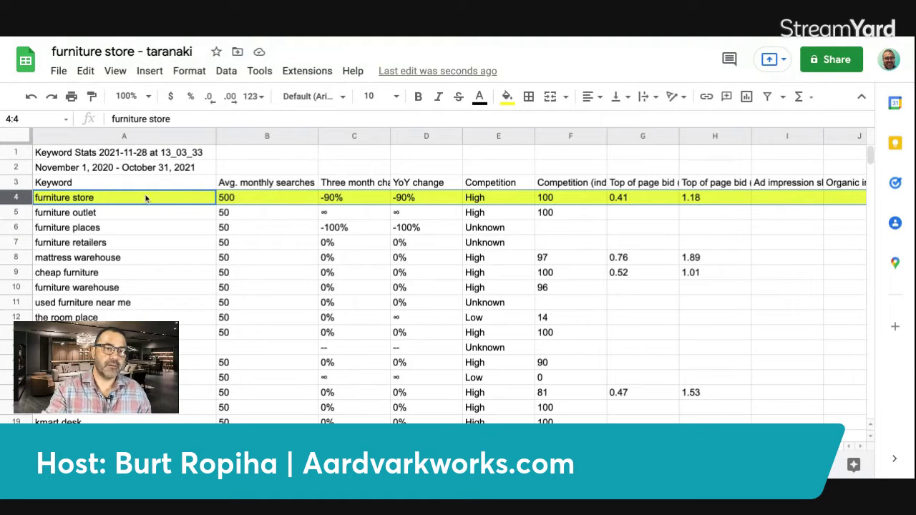
double_click(95, 198)
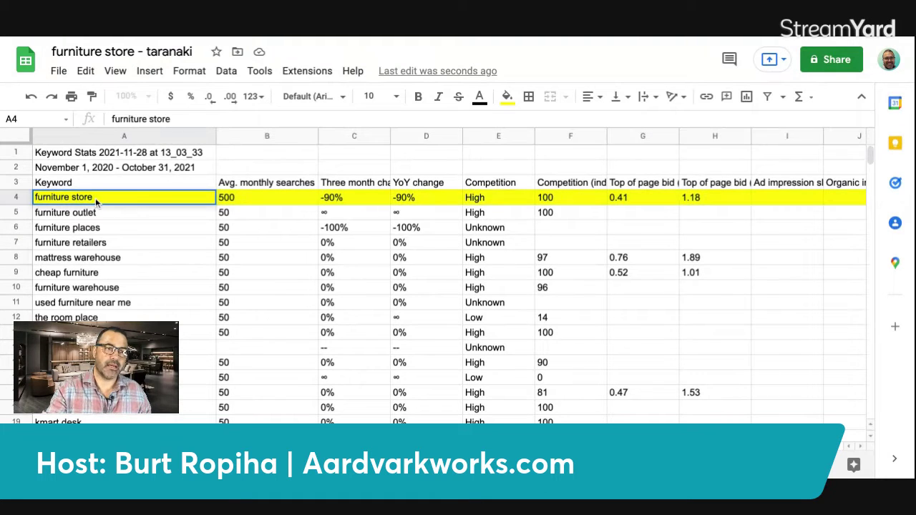
key(ctrl+a)
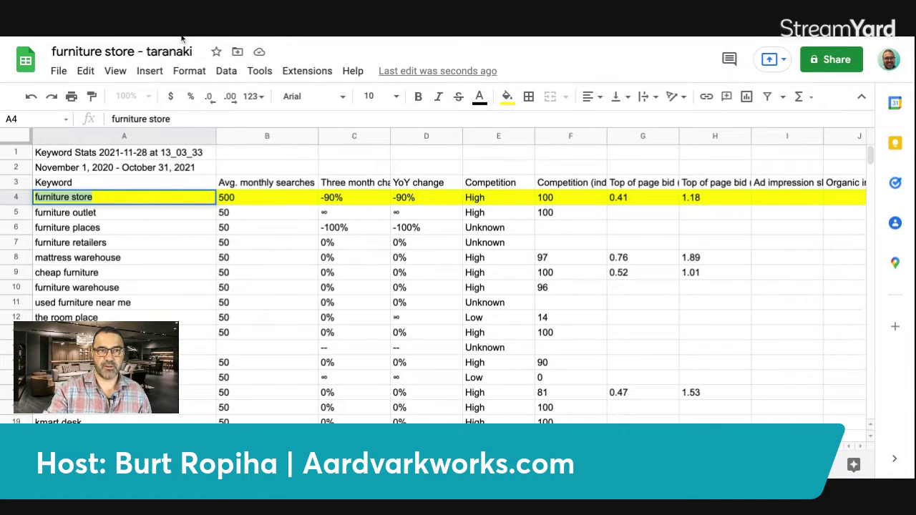
click(157, 199)
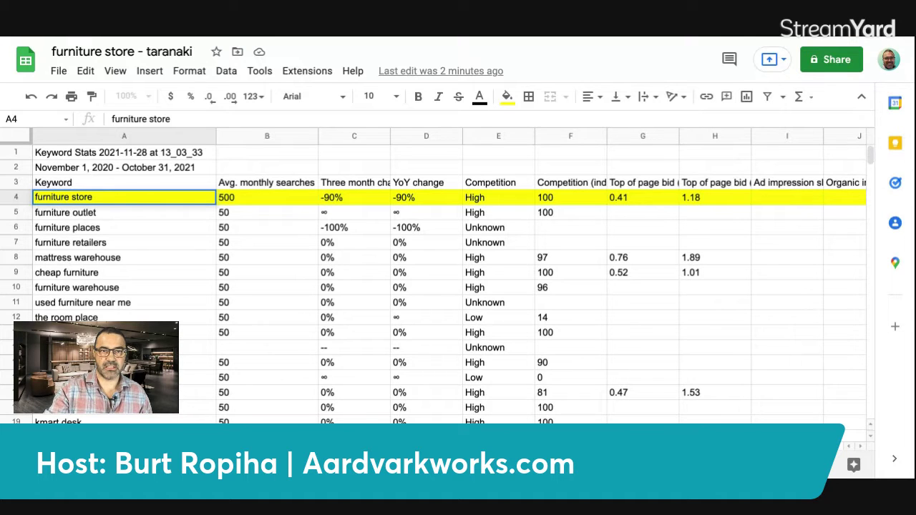
key(Return)
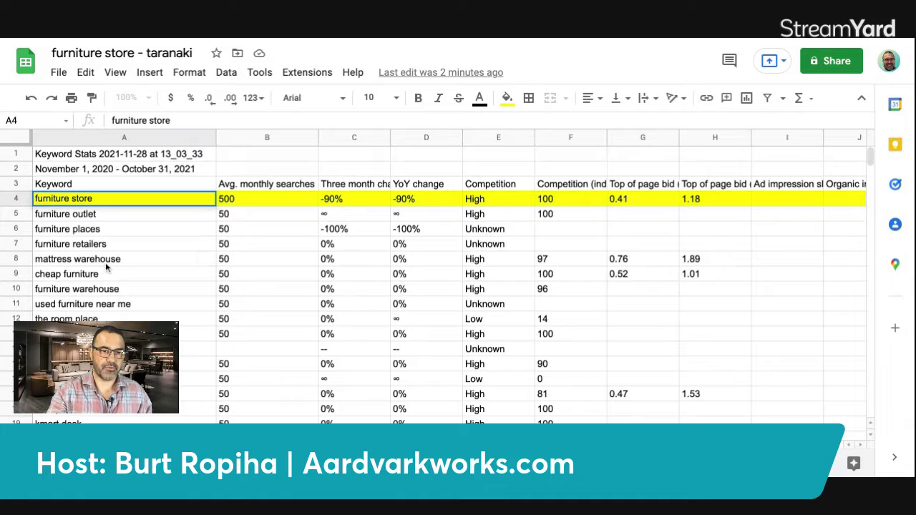
- Highlight the average monthly searches cell of the "office furniture stores" keyword (B37) in yellow
scroll(106, 267, down, 2)
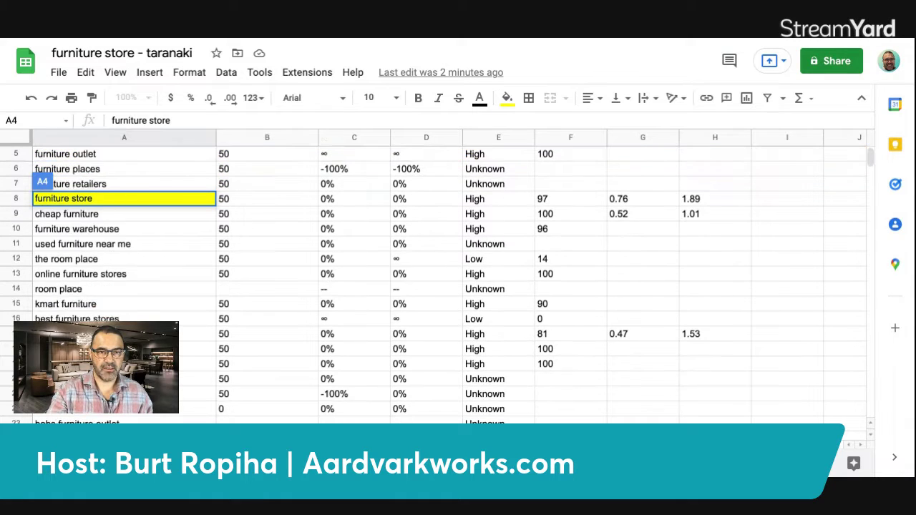
scroll(106, 267, down, 1)
scroll(106, 266, down, 2)
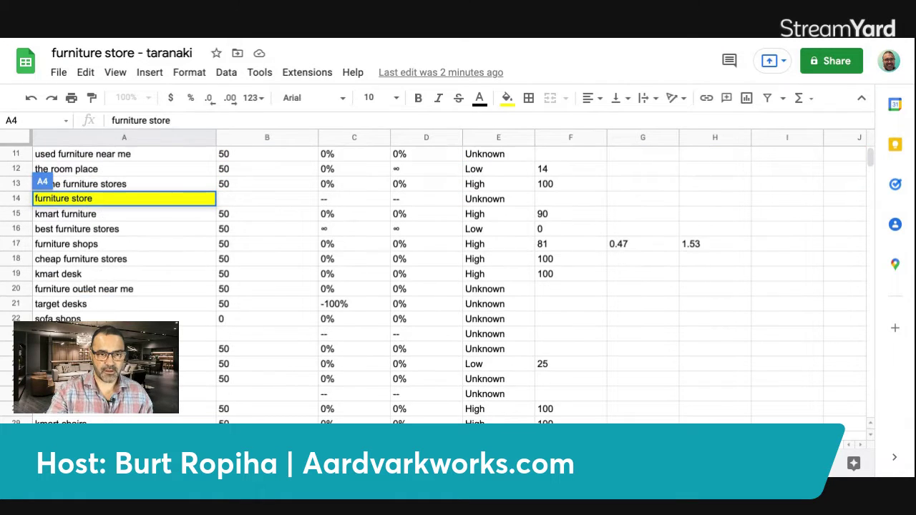
scroll(106, 267, down, 2)
scroll(106, 266, down, 2)
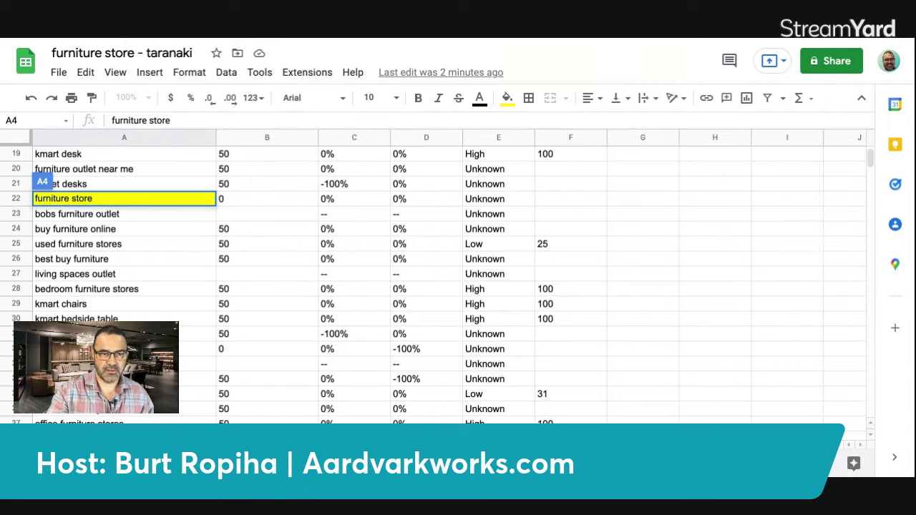
scroll(106, 266, down, 1)
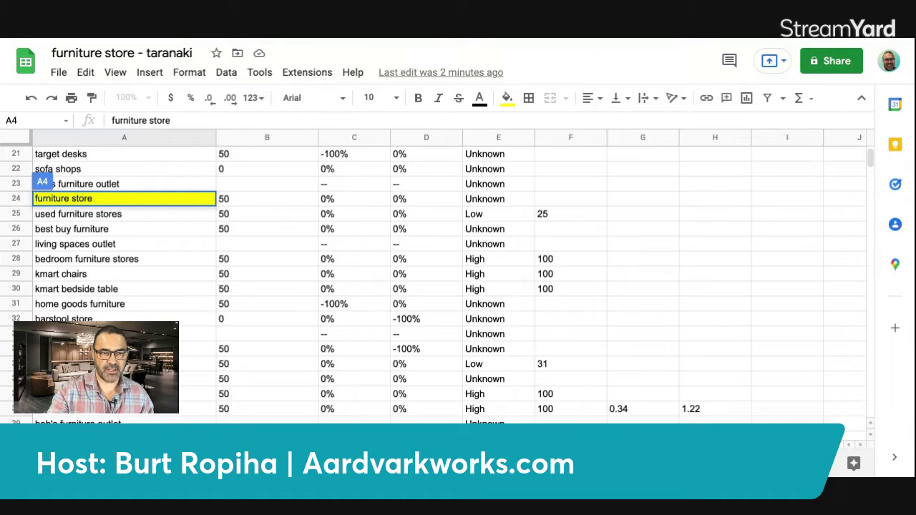
click(197, 394)
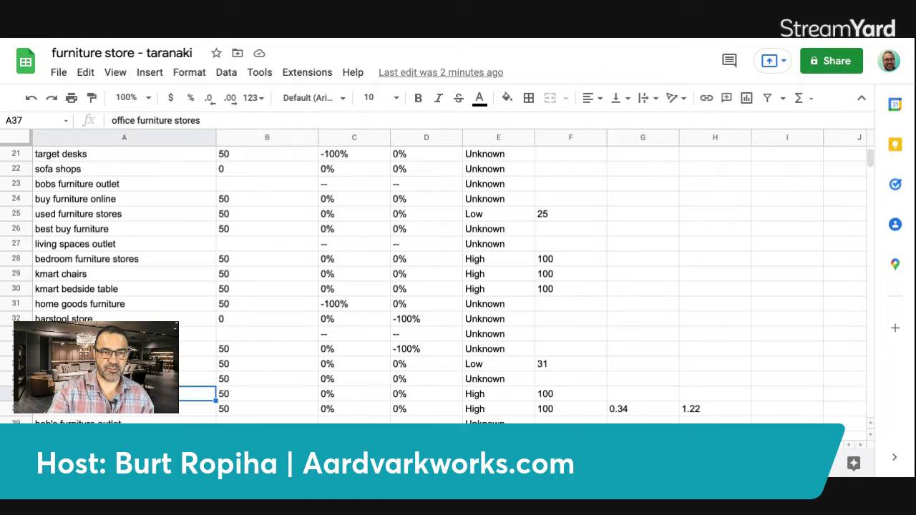
scroll(189, 393, up, 2)
scroll(189, 393, down, 1)
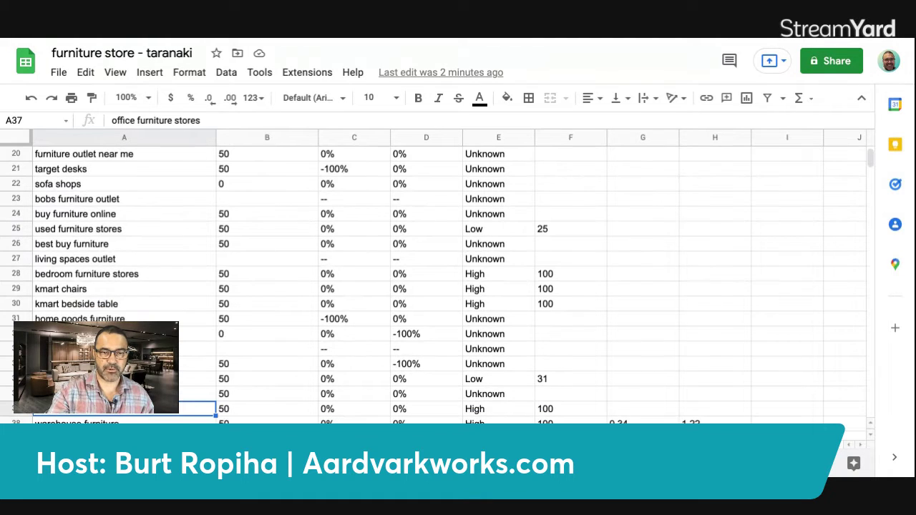
click(241, 411)
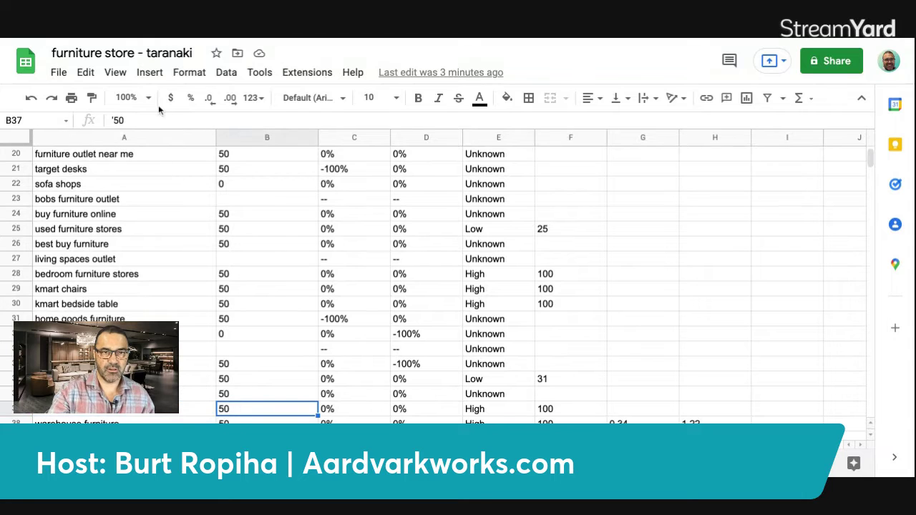
click(507, 101)
click(562, 234)
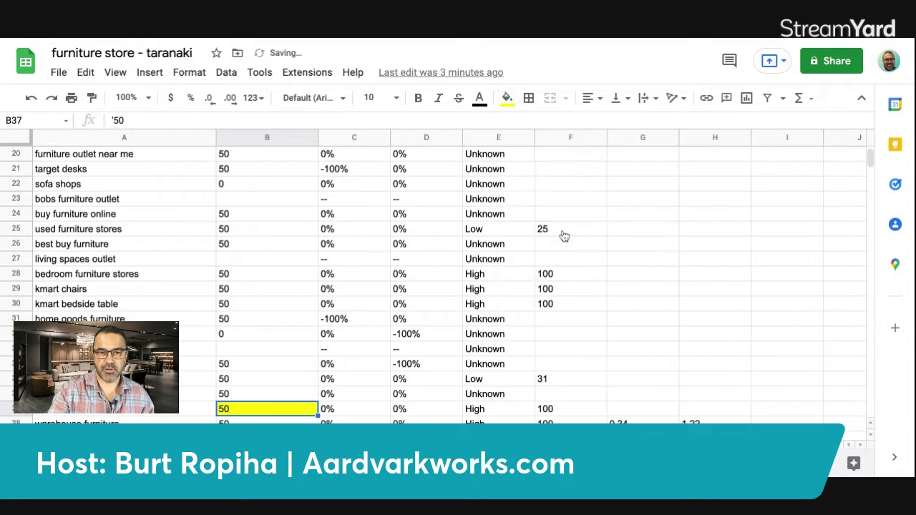
click(283, 366)
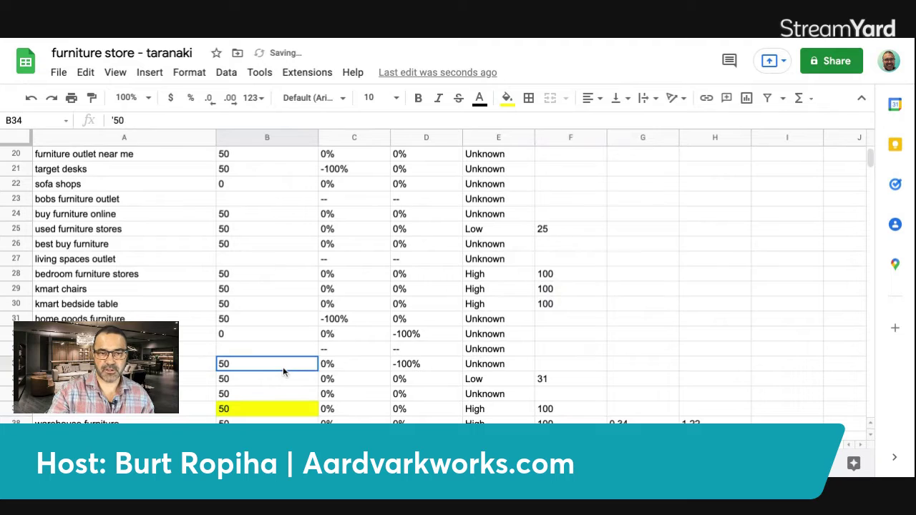
click(242, 409)
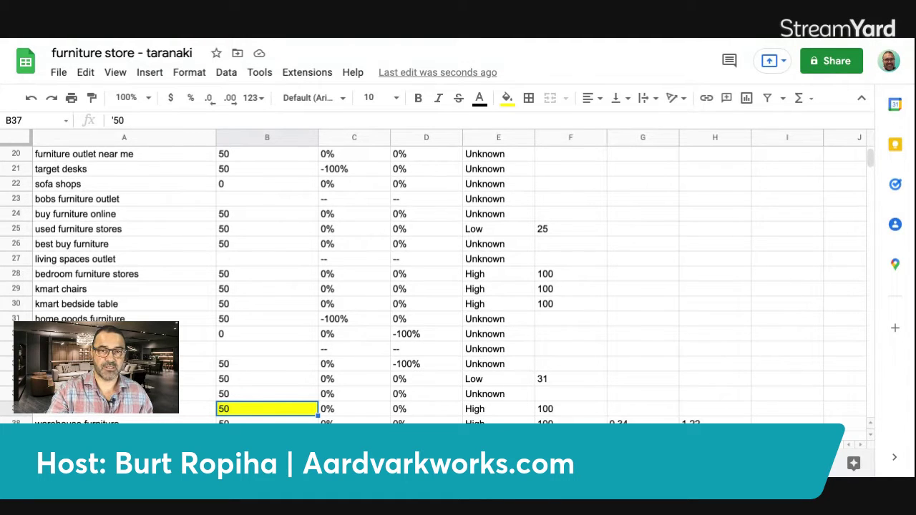
- Highlight the entire "furniture outlet" row (row 5) in yellow
scroll(350, 286, up, 10)
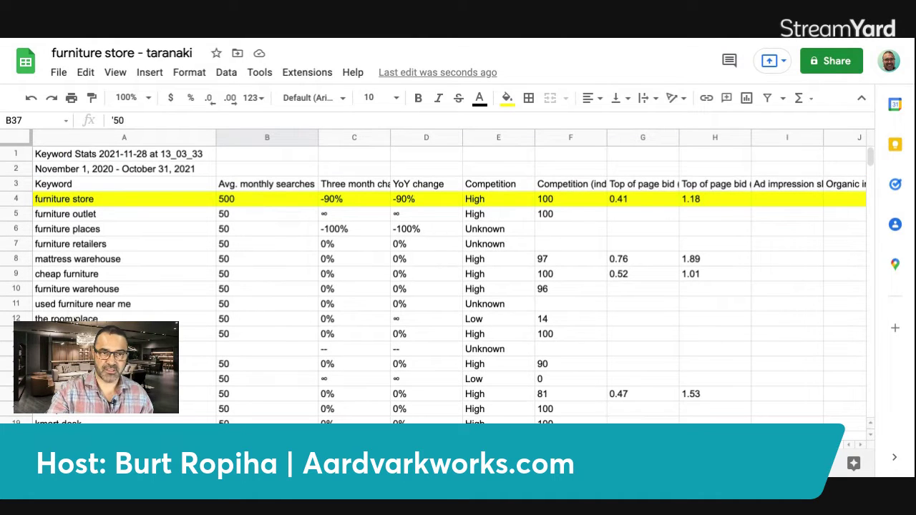
click(63, 218)
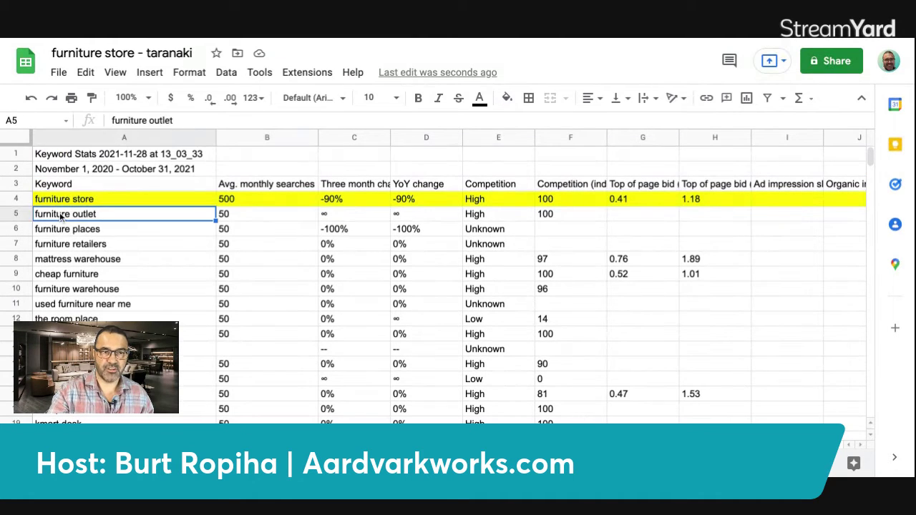
click(26, 216)
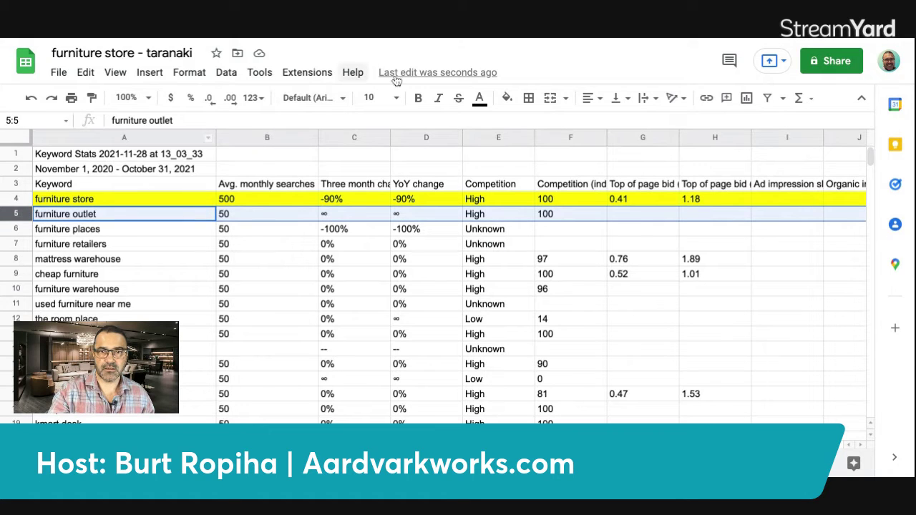
click(509, 98)
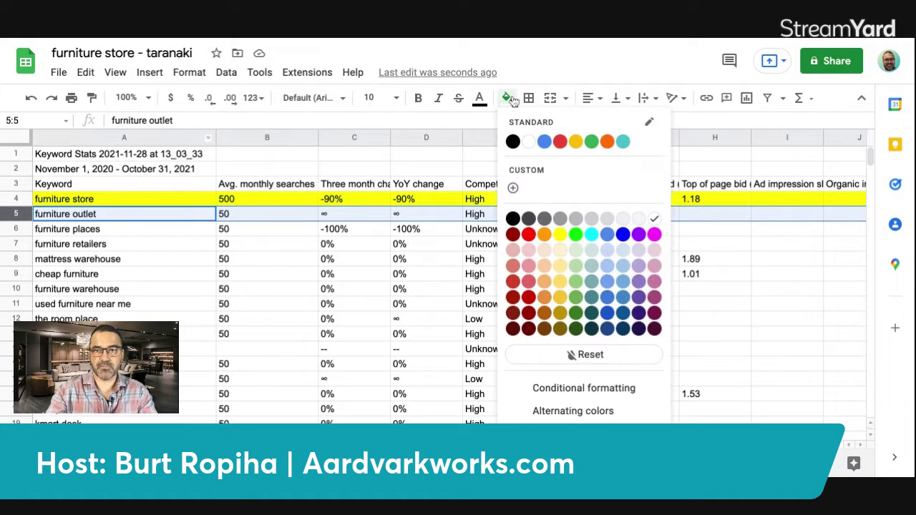
click(560, 234)
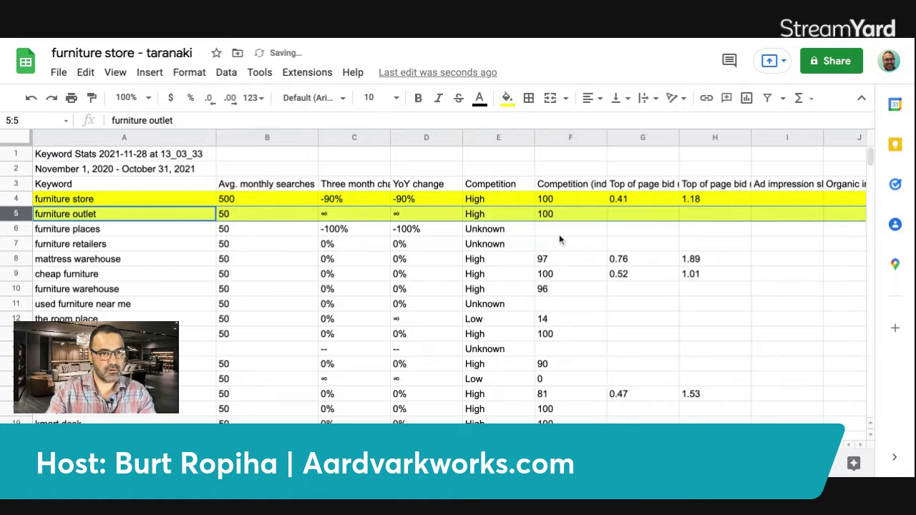
- Highlight the entire "furniture retailers" row (row 7) in yellow
click(90, 245)
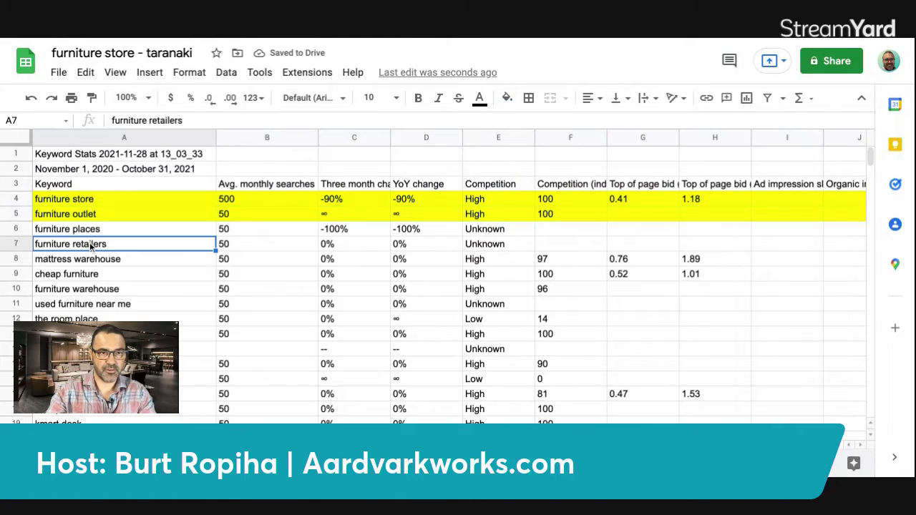
click(26, 248)
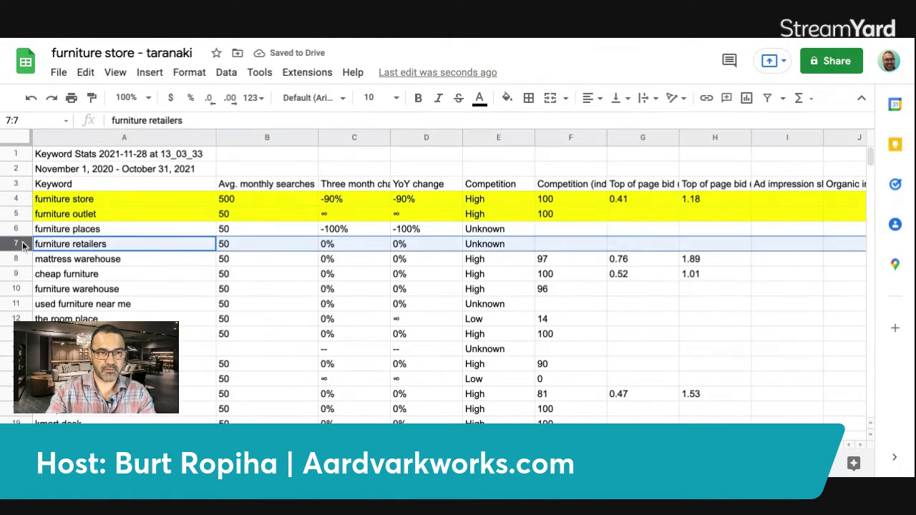
click(507, 98)
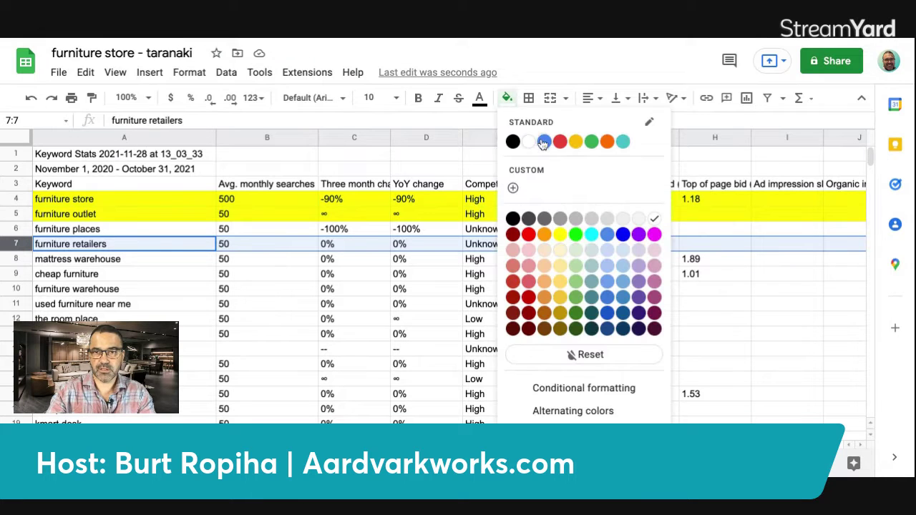
click(560, 234)
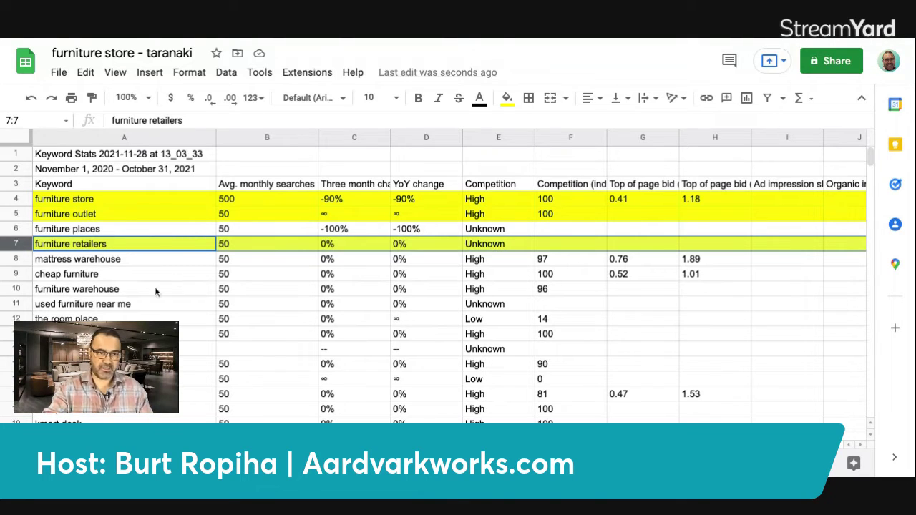
- Move the "best furniture stores" row one position down, below the "furniture shops" row
click(16, 379)
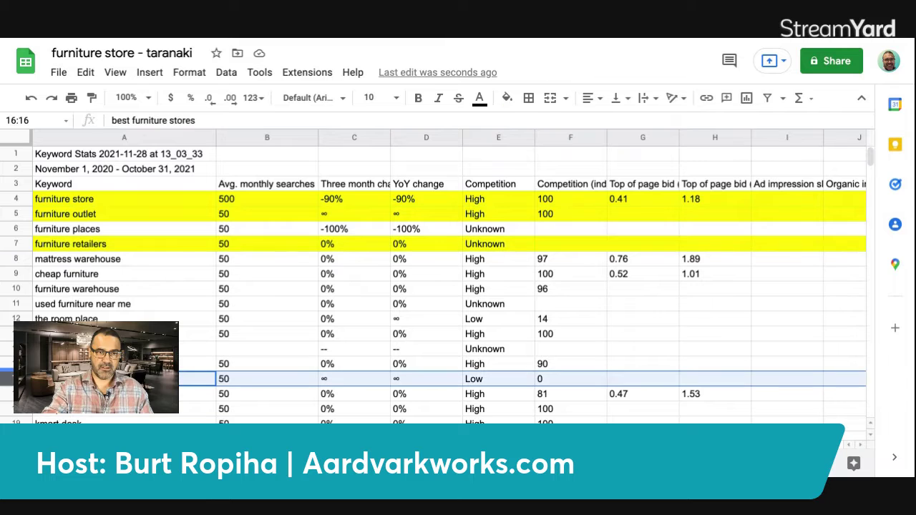
drag(16, 378, 15, 395)
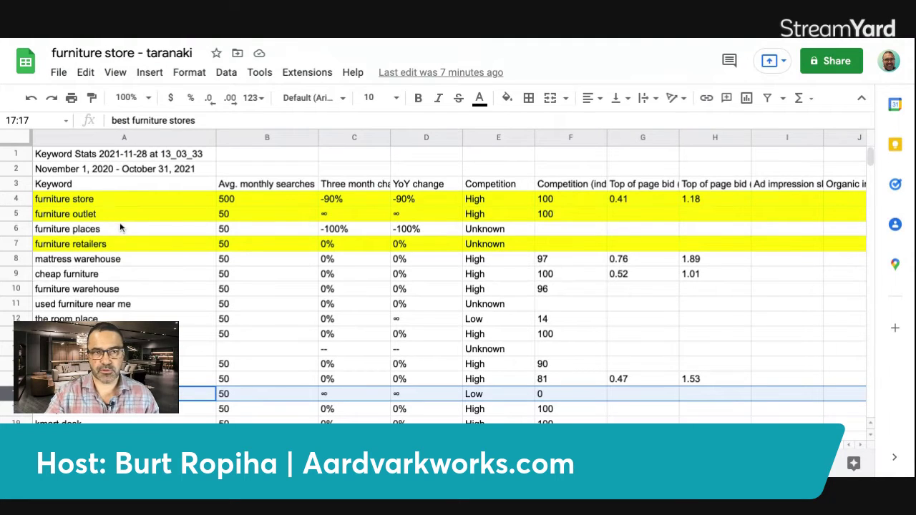
- Copy the keyword "buy furniture online" from cell A24
scroll(145, 211, down, 5)
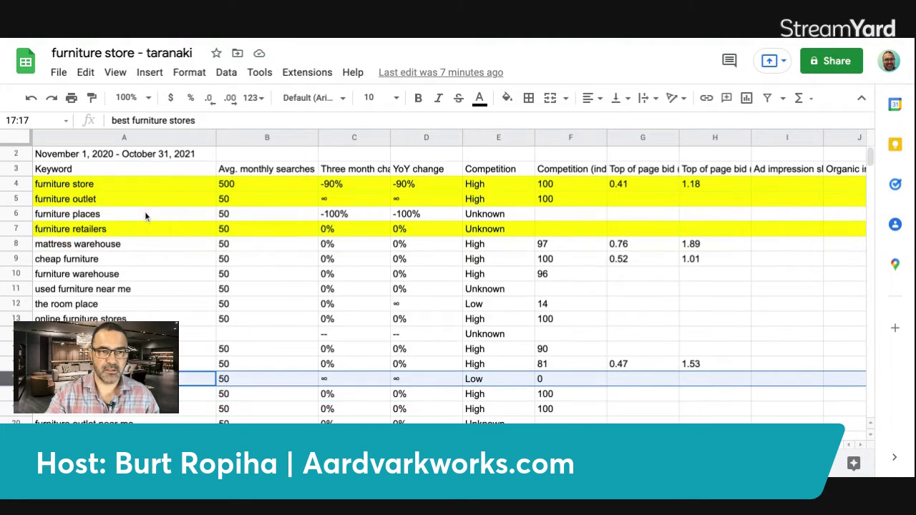
scroll(433, 286, down, 1)
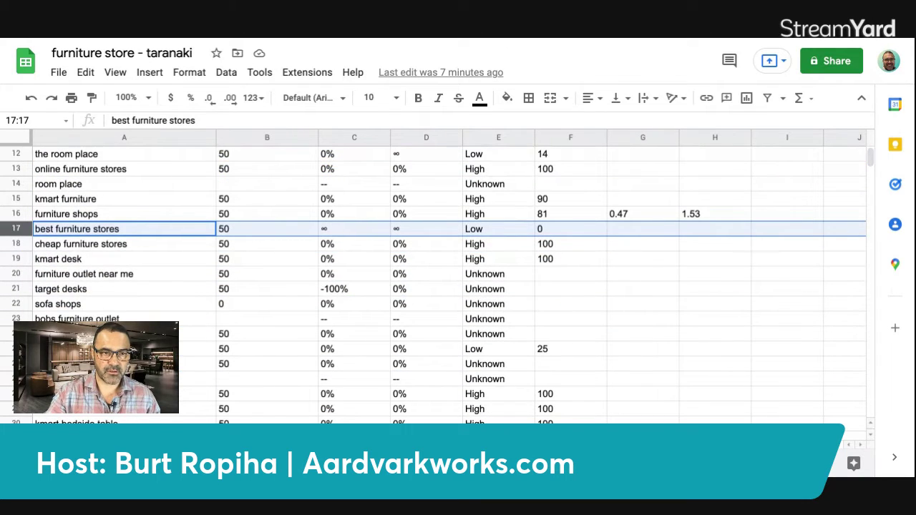
click(197, 334)
click(265, 338)
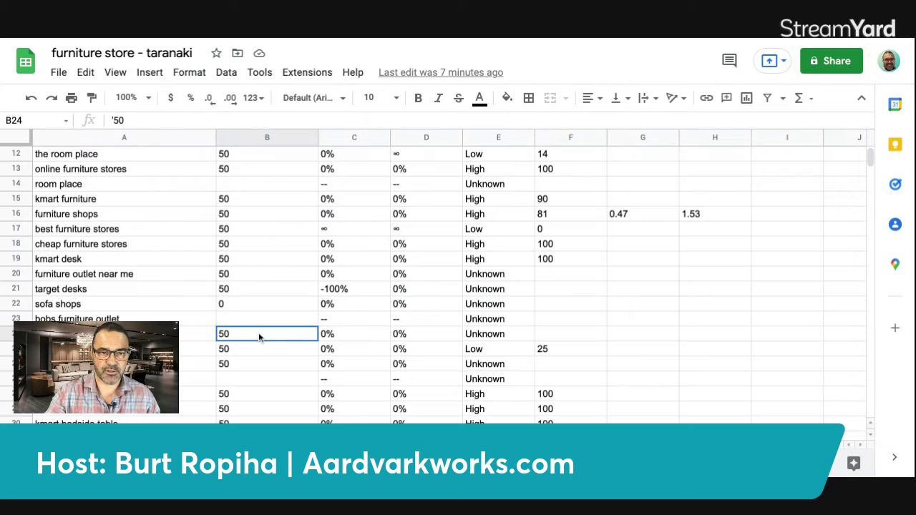
key(Left)
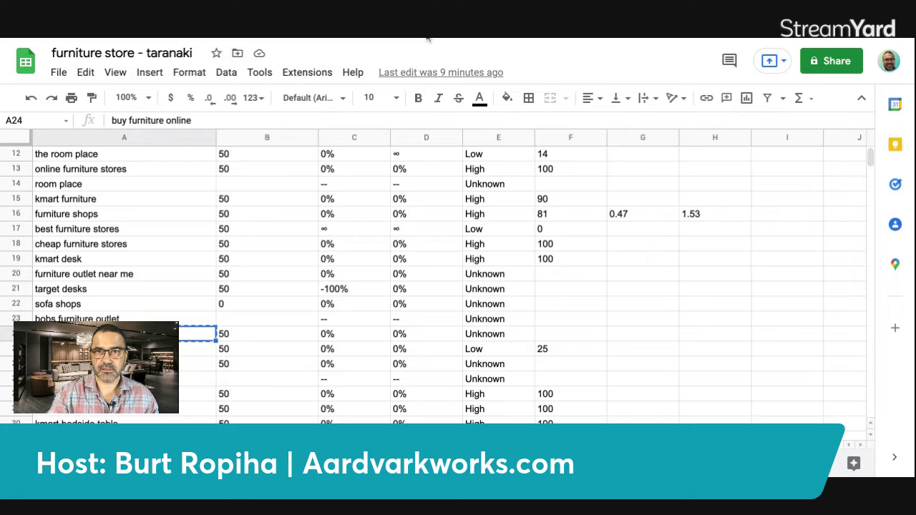
- Look over the keywords around "furniture outlet near me" and select the "furniture store" keyword in cell A4
click(104, 280)
scroll(103, 284, down, 3)
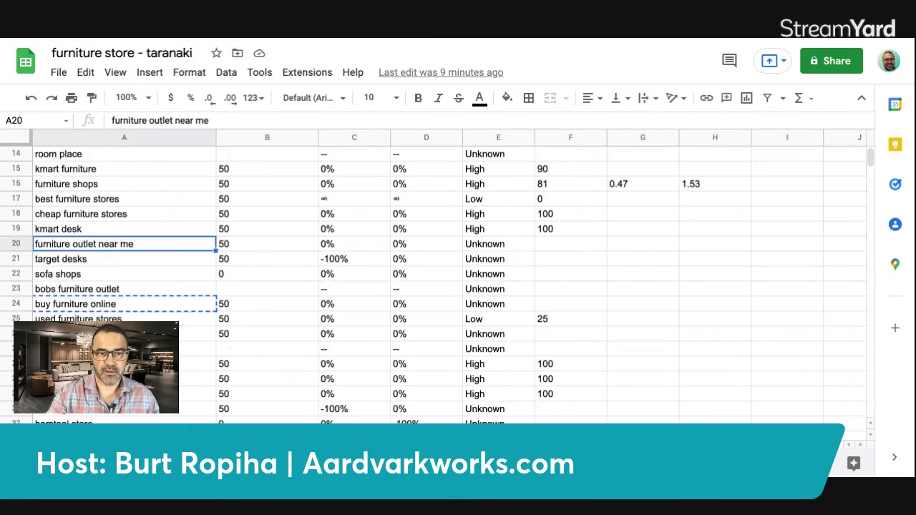
scroll(429, 286, up, 5)
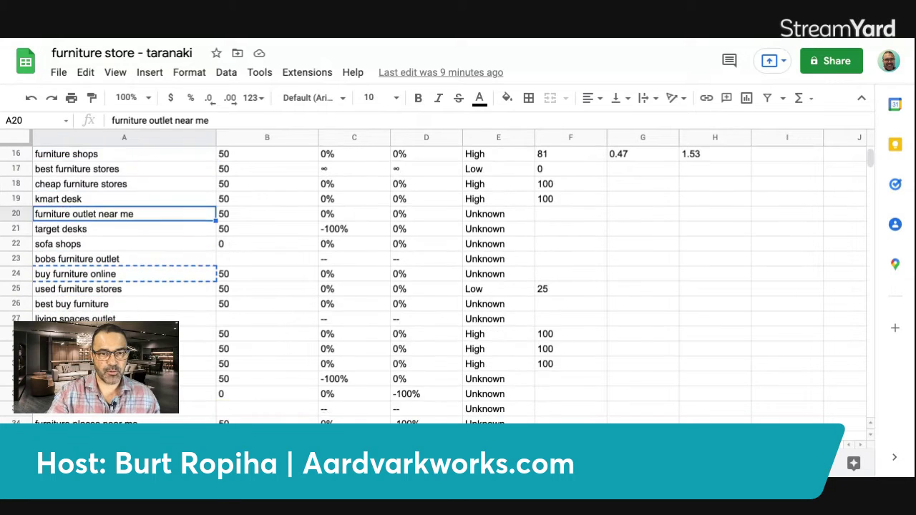
scroll(215, 215, up, 2)
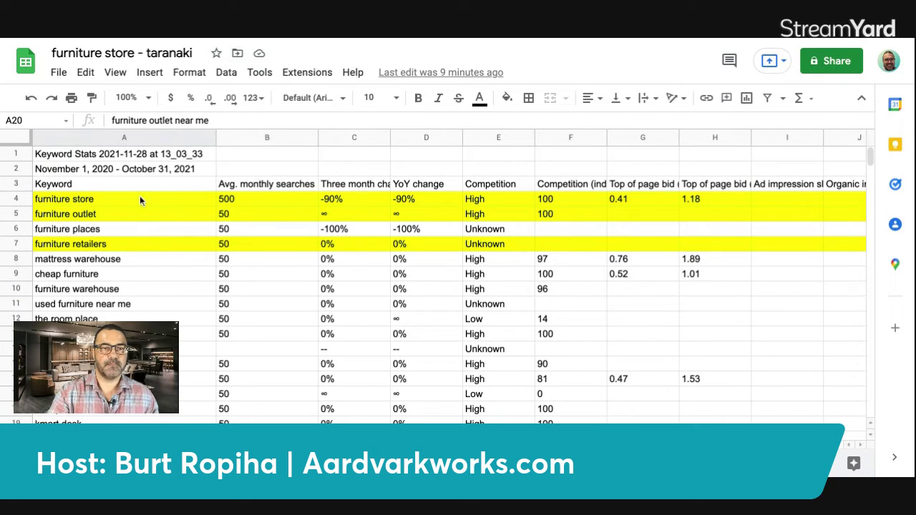
click(110, 204)
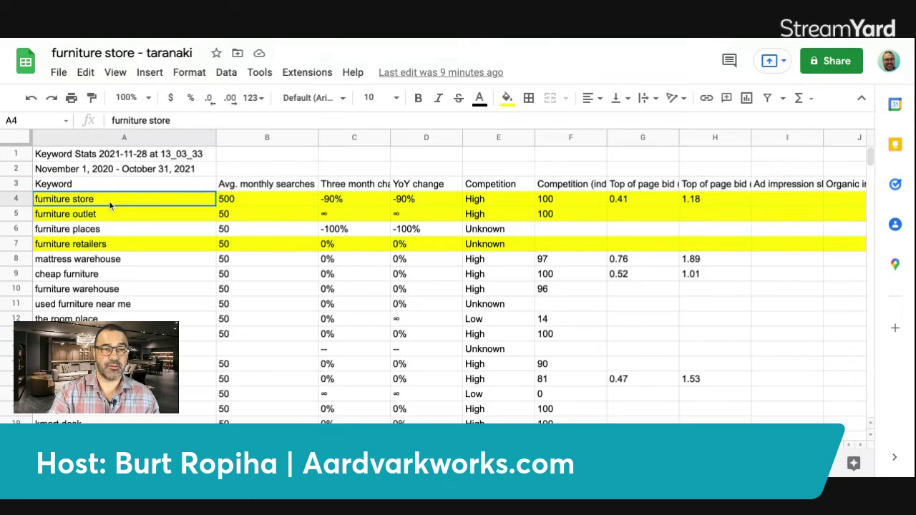